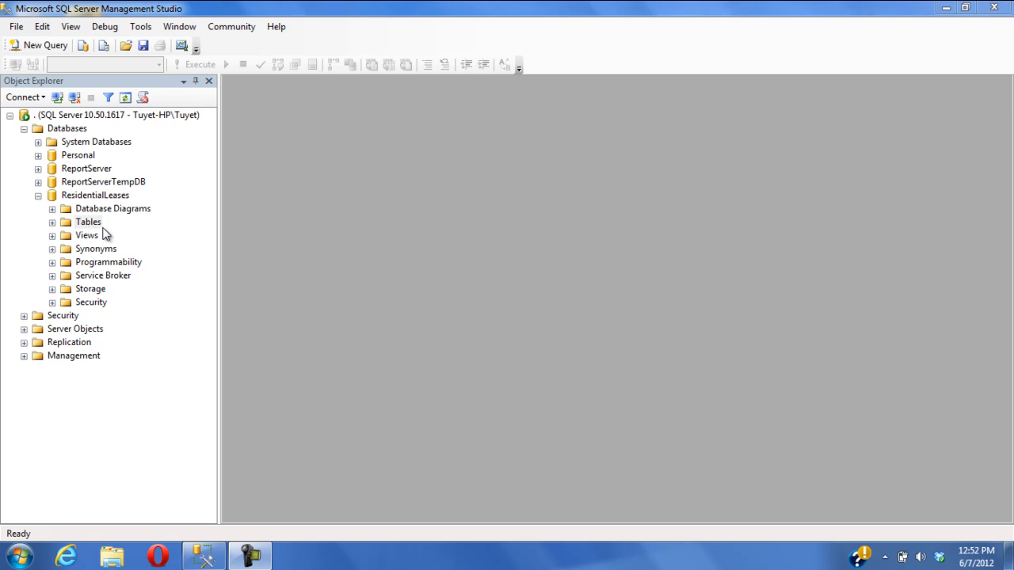
Start a new table in ResidentialLeases with a TenantID column of type int that does not allow nulls
right_click(92, 225)
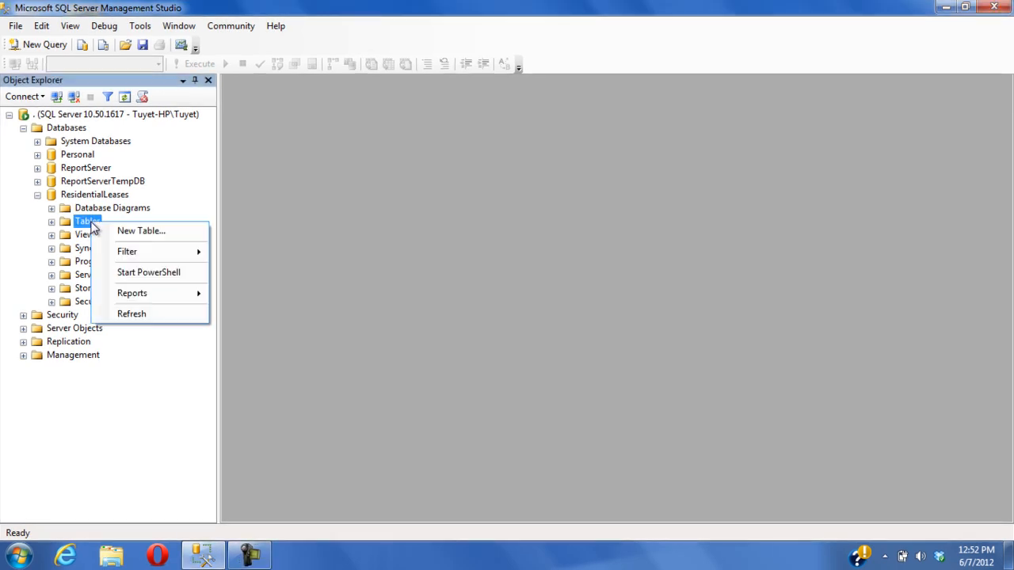
click(121, 232)
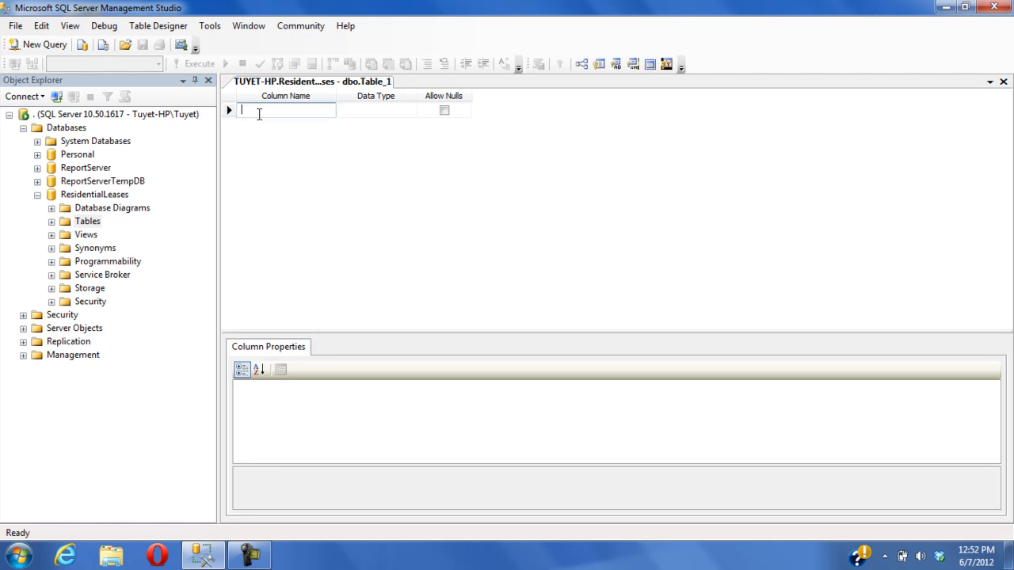
text(TenantID)
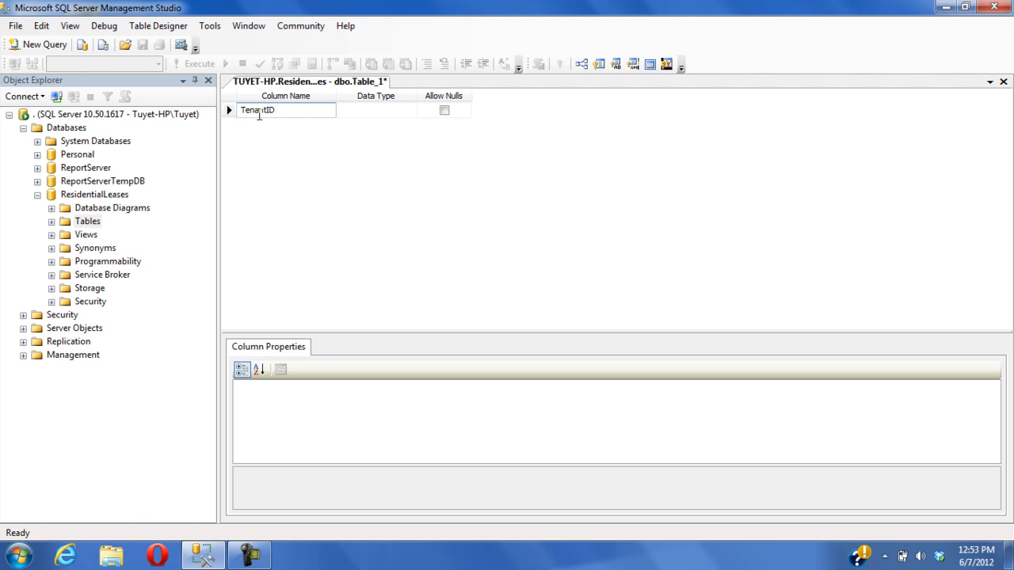
key(Tab)
text(in)
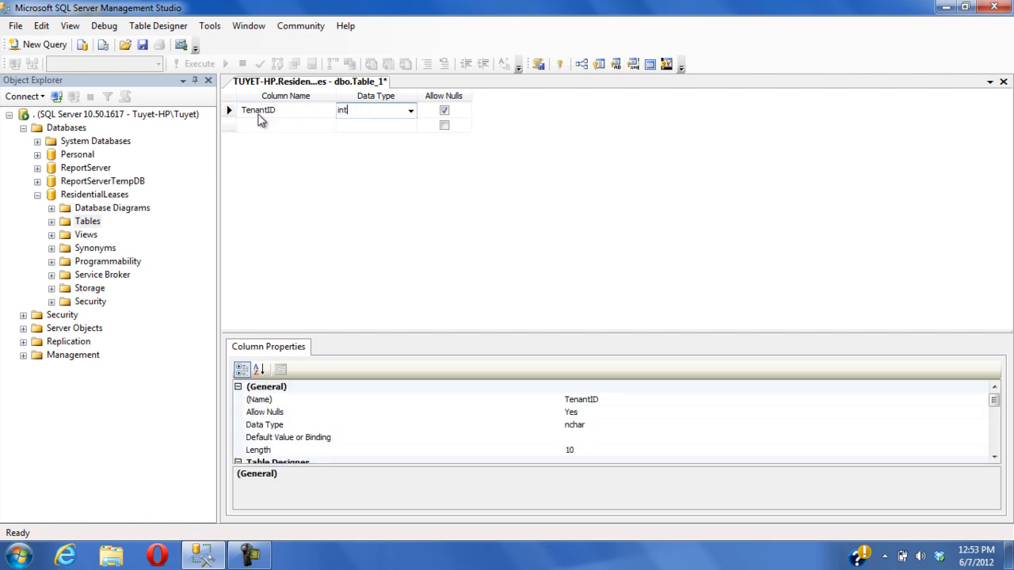
click(445, 111)
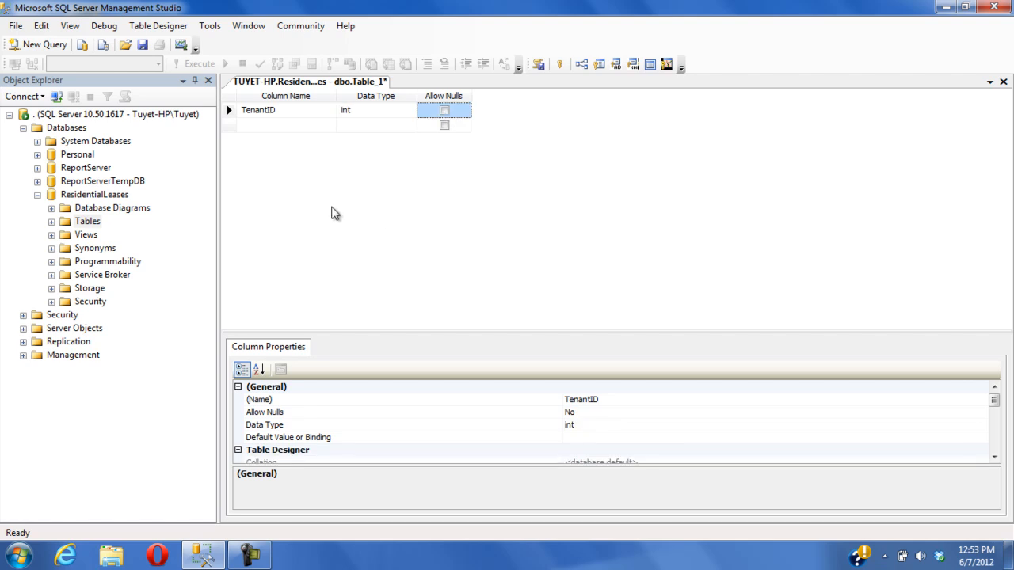
Set TenantID as the primary key and turn on its identity specification
right_click(229, 110)
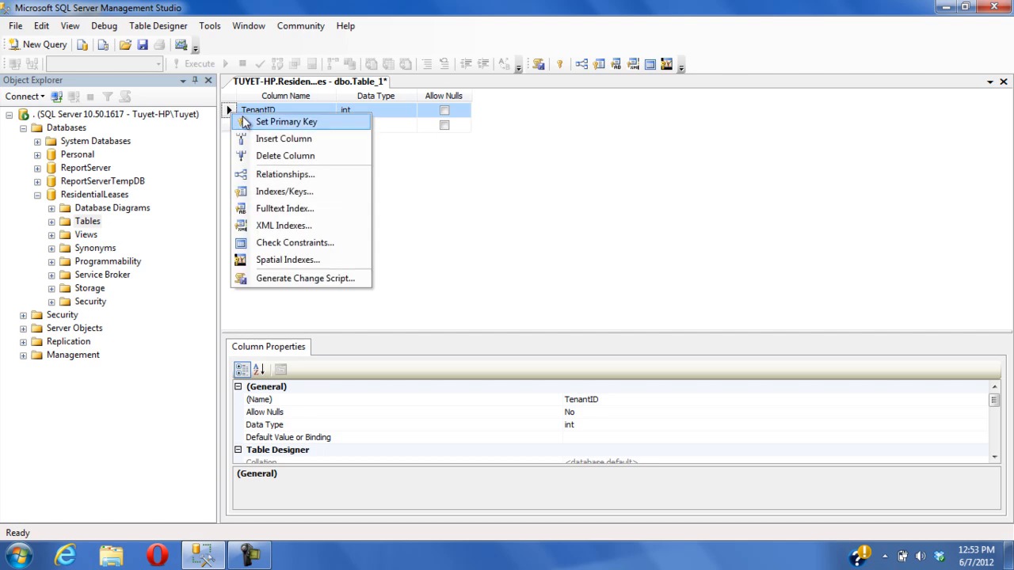
click(245, 121)
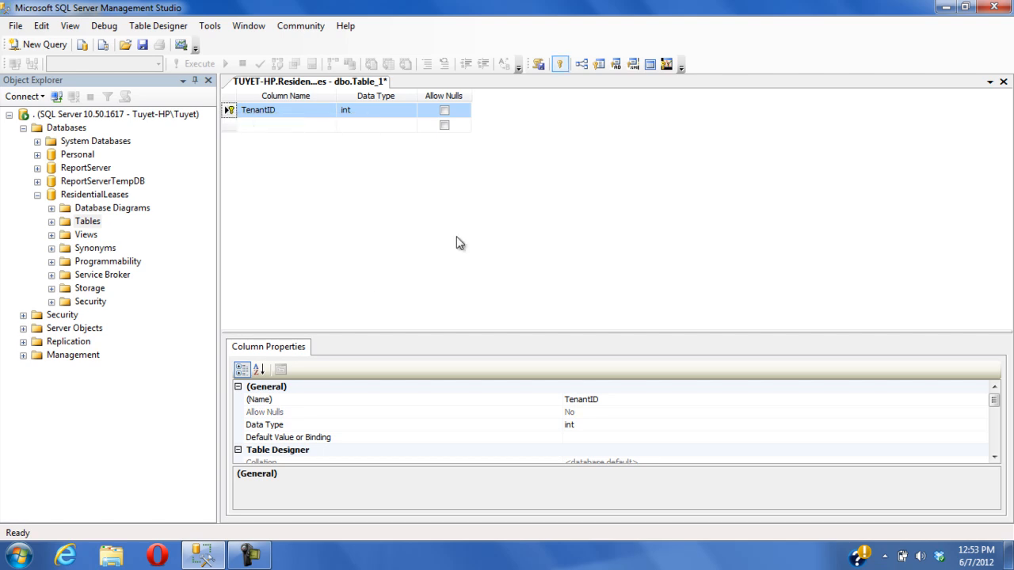
drag(554, 330, 568, 251)
drag(993, 344, 1002, 411)
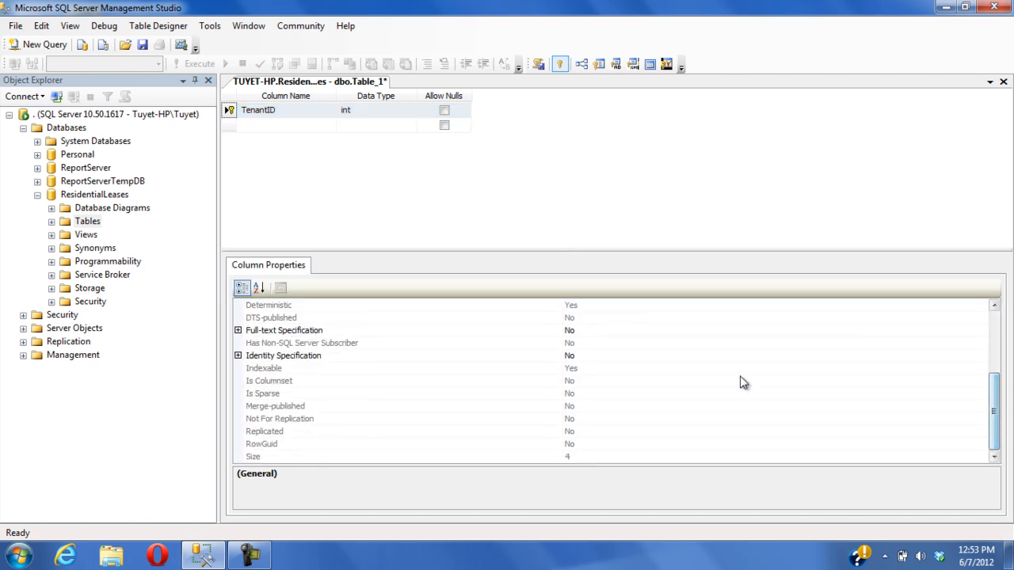
click(238, 356)
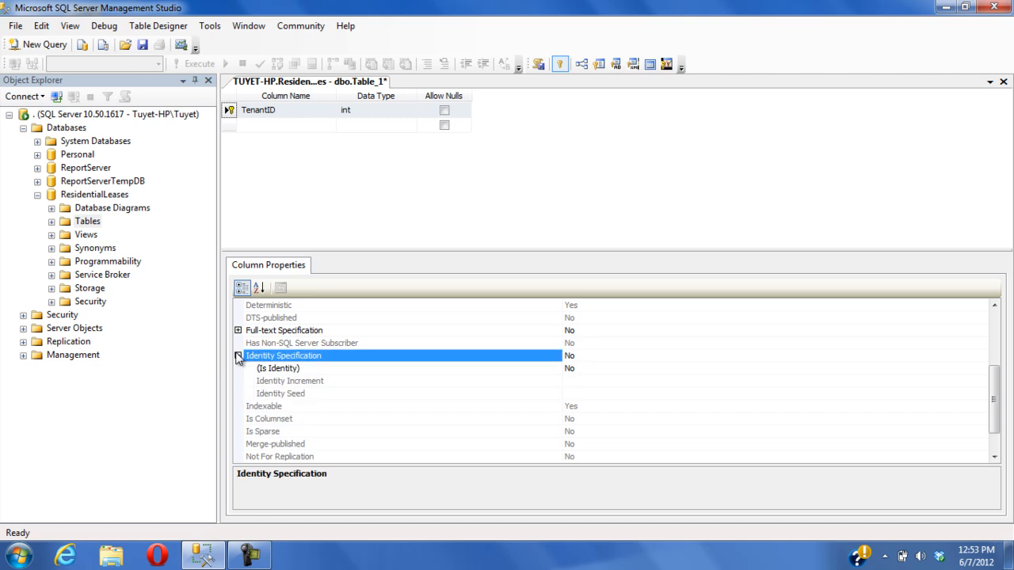
click(578, 370)
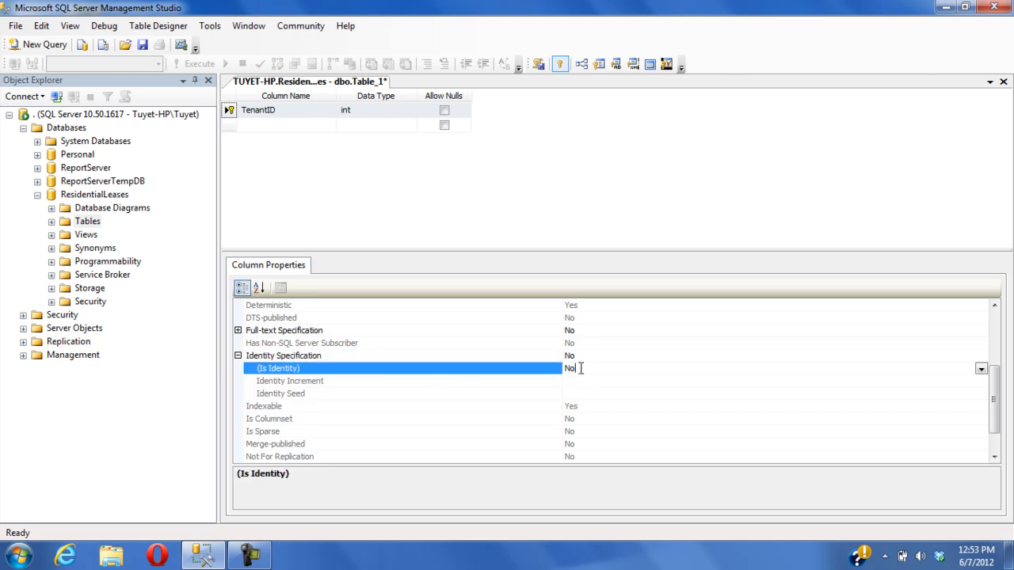
click(982, 370)
click(980, 382)
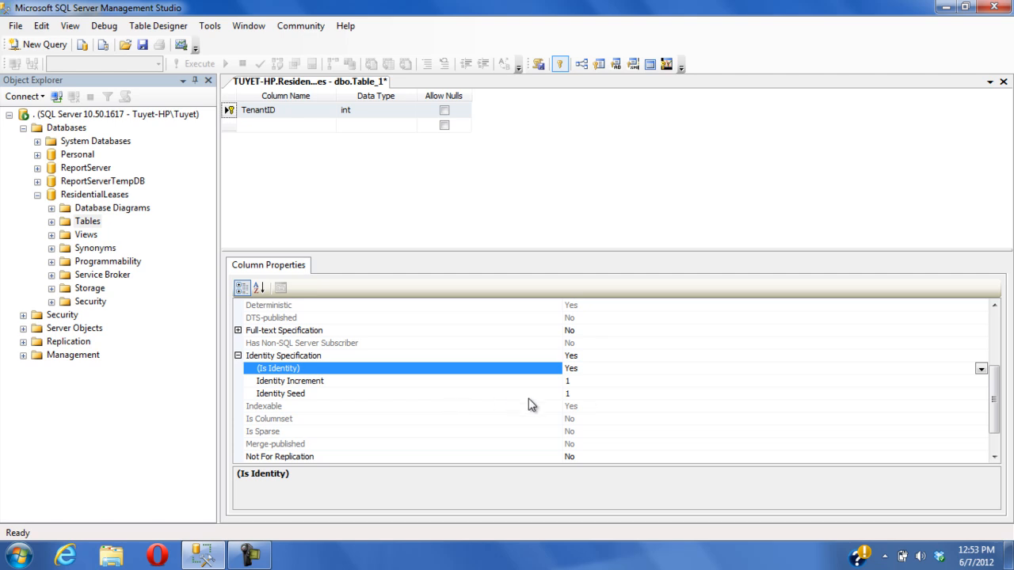
Set TenantID's identity seed to 500 and identity increment to 3
click(577, 392)
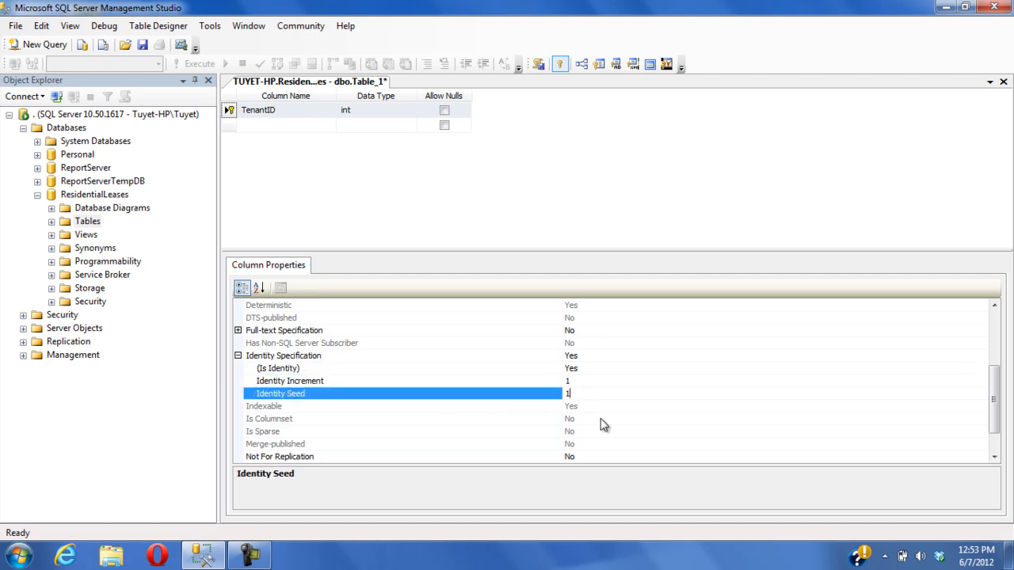
key(BackSpace)
text(500)
click(585, 382)
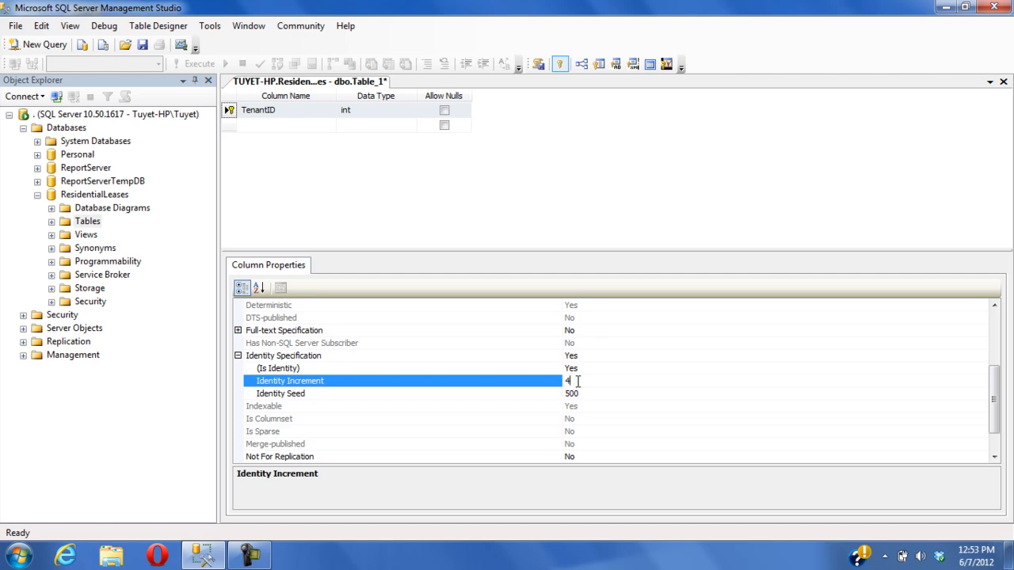
key(BackSpace)
text(3)
drag(715, 250, 715, 309)
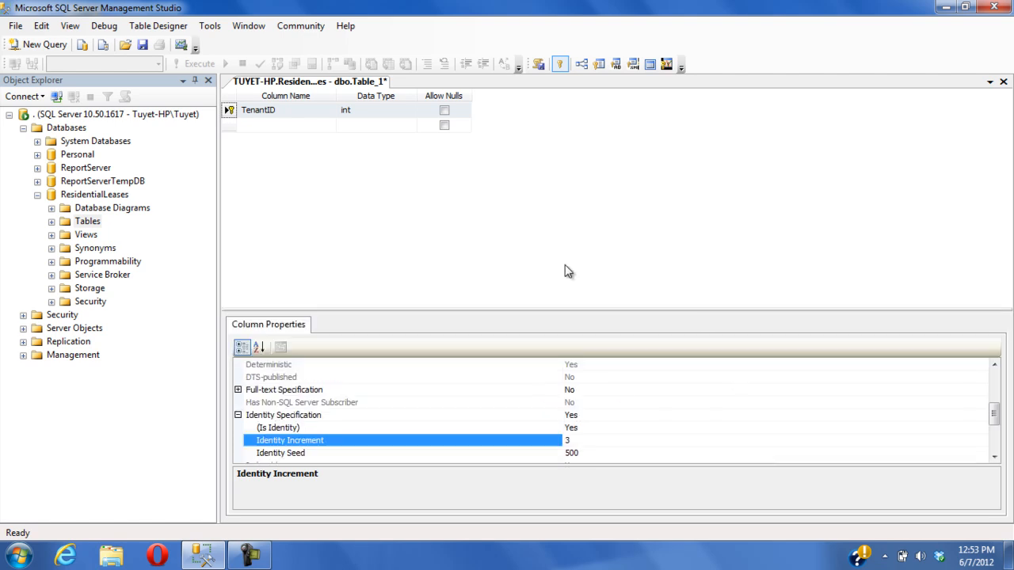
Add a FirstName column of type nvarchar(50) that does not allow nulls
click(255, 123)
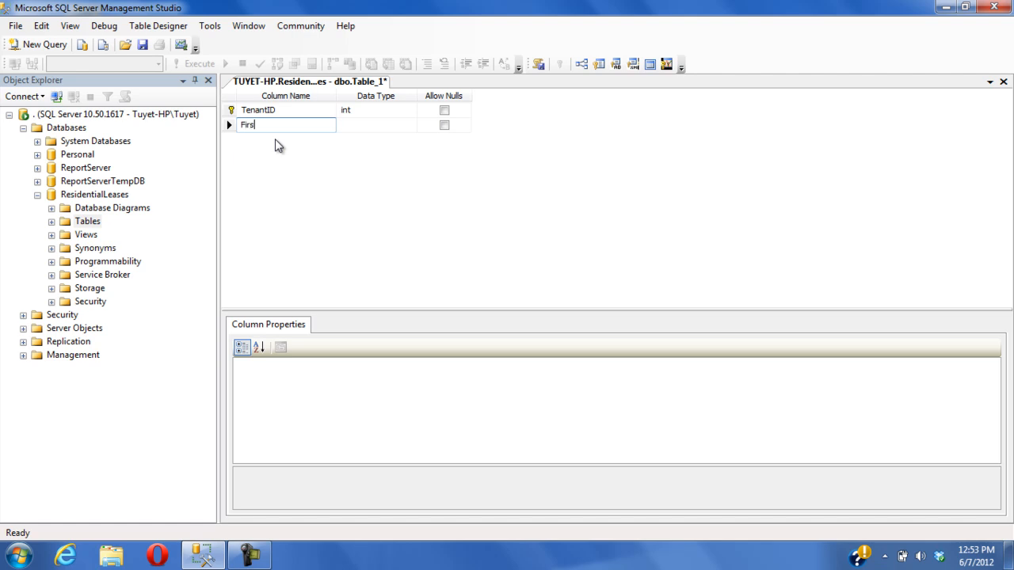
text(FirstName)
key(Tab)
text(nvarchar(50)
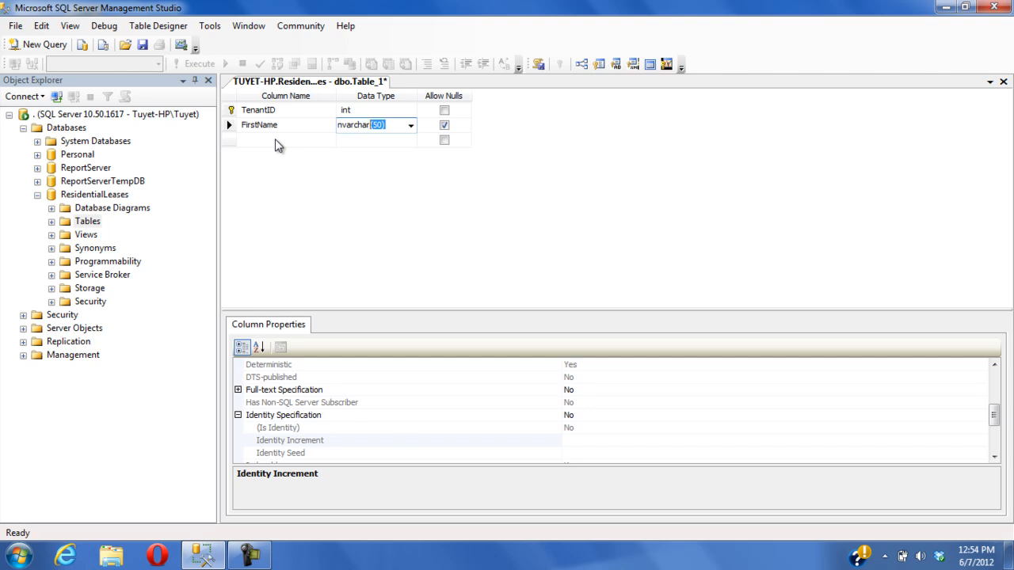
key(Tab)
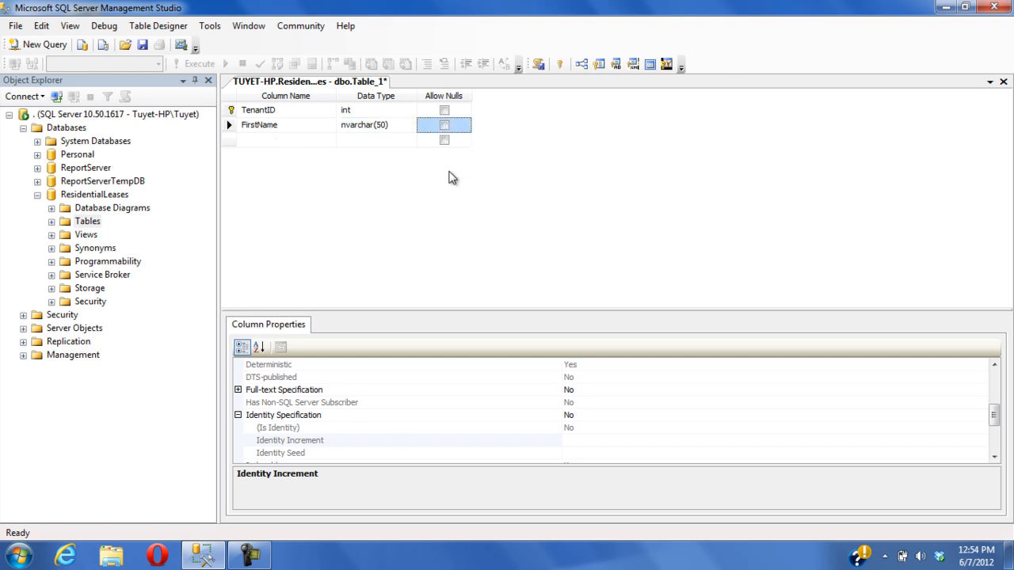
Add a LastName column of type nvarchar(50)
click(267, 145)
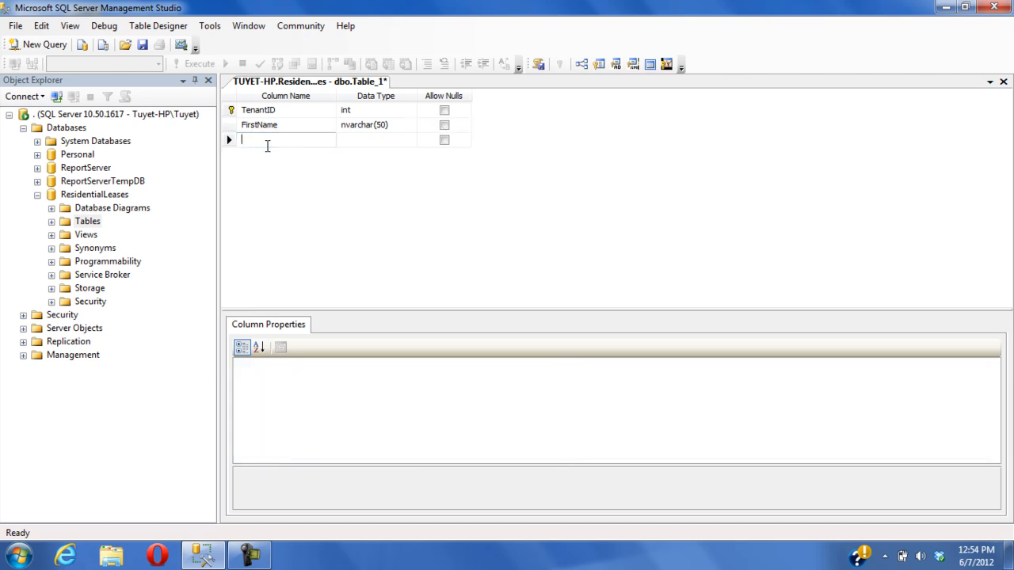
text(LastName)
key(Tab)
text(nvar)
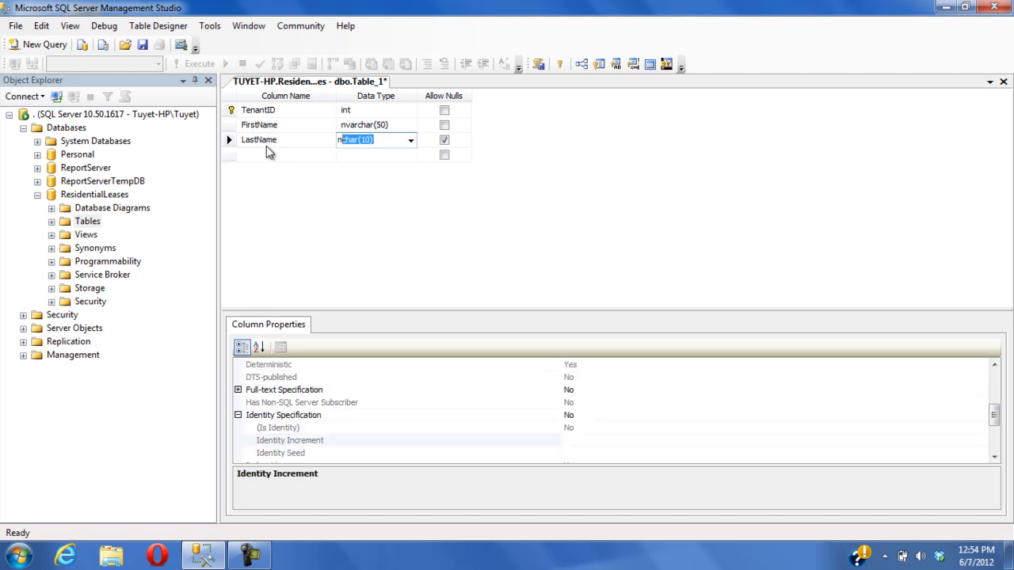
Add a Phone column of type nvarchar(20)
click(266, 148)
text(Phone)
key(Tab)
text(nvarchar920)
key(BackSpace)
key(BackSpace)
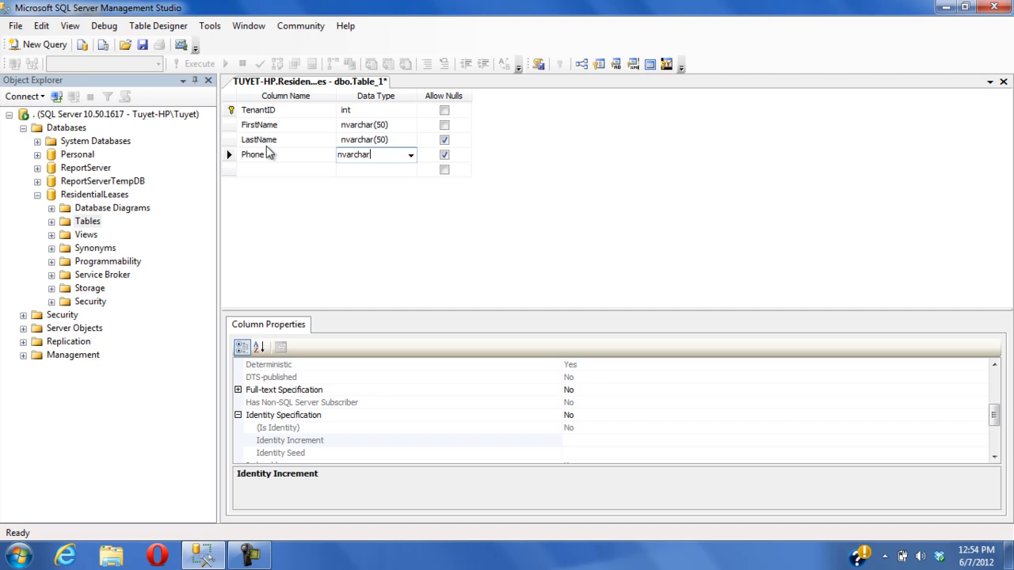
text((20)
key(Tab)
Add an Email column of type nvarchar(20)
key(Tab)
text(Email)
key(Tab)
text(nvarchar)
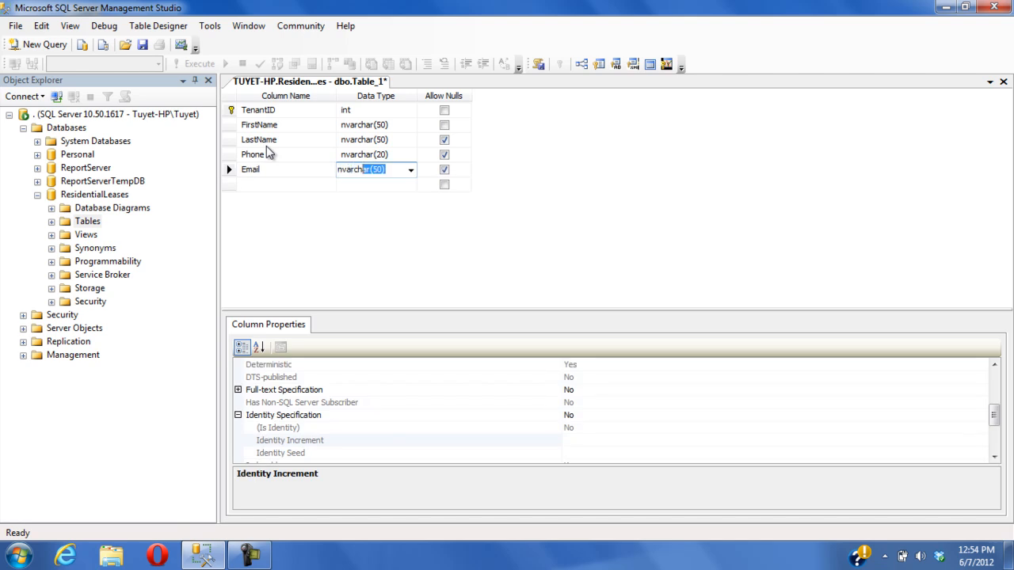
text((20)
Add a Date column of type date that does not allow nulls
key(Tab)
key(Tab)
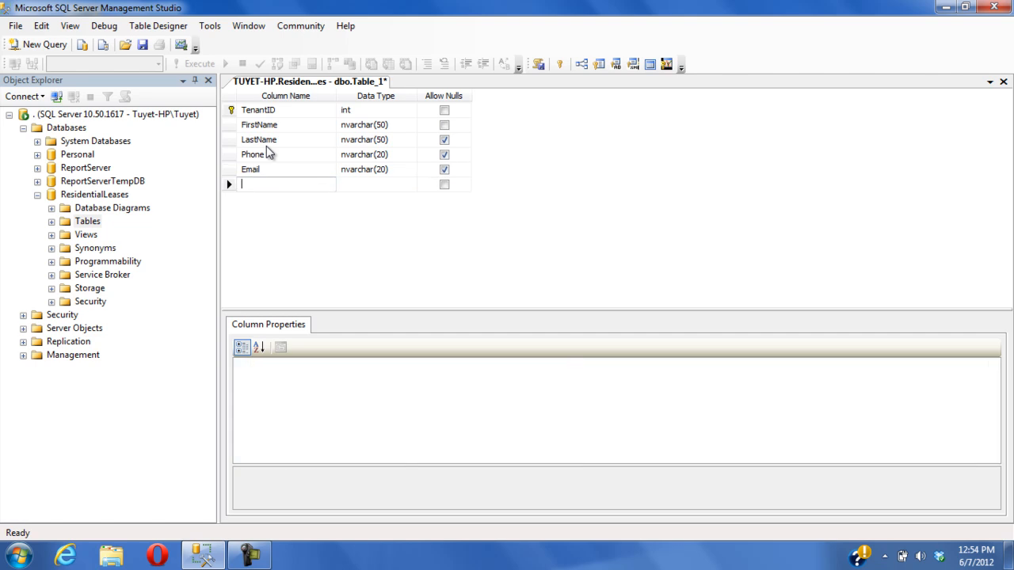
text(Date)
key(Tab)
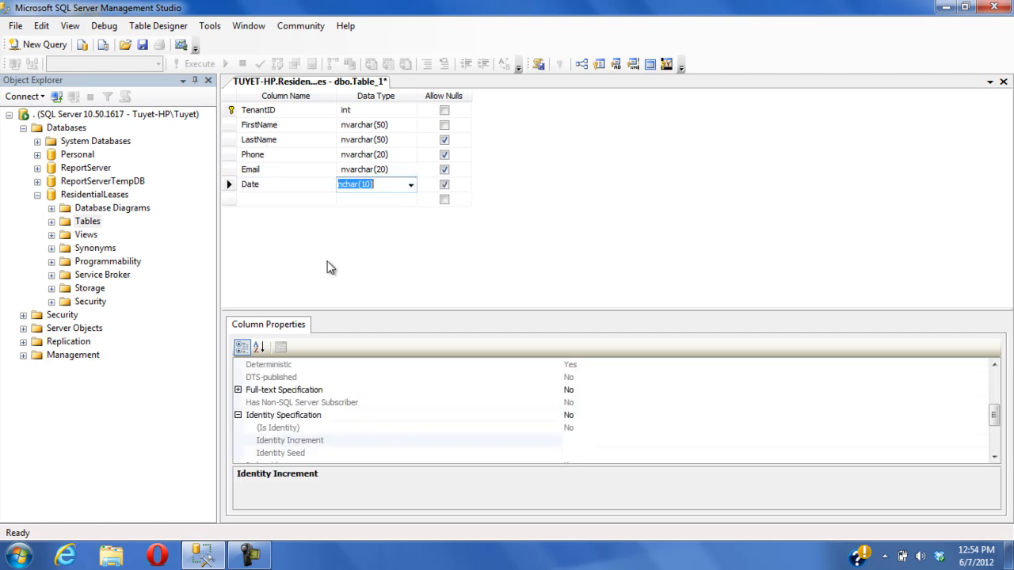
text(date)
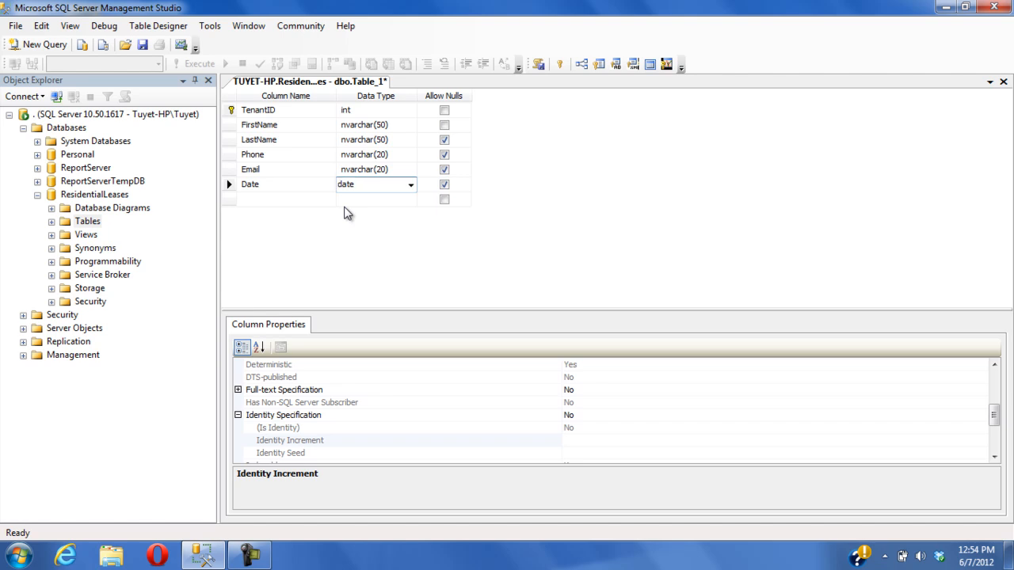
click(445, 185)
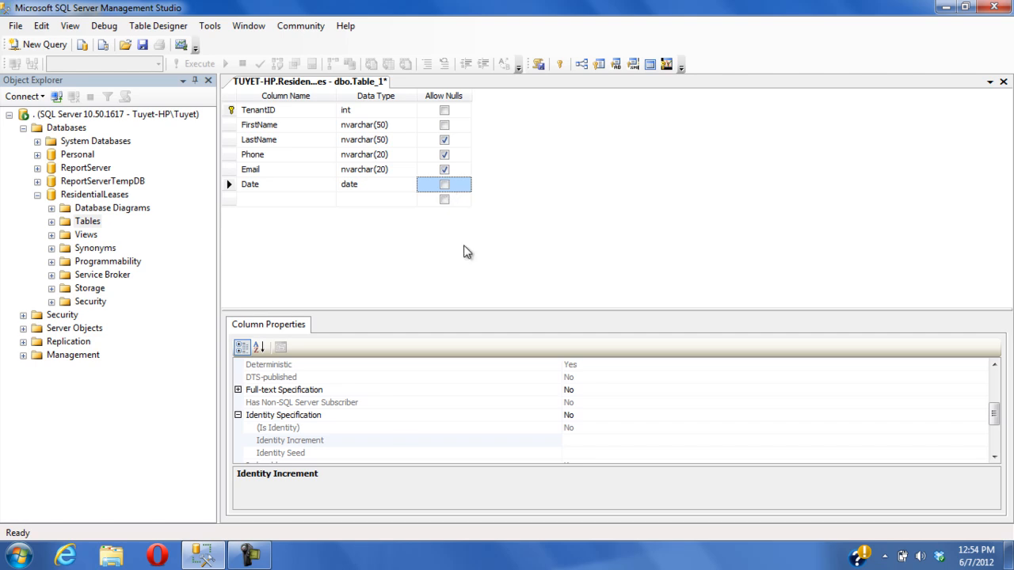
Set the Date column's default value or binding to getdate()
click(229, 185)
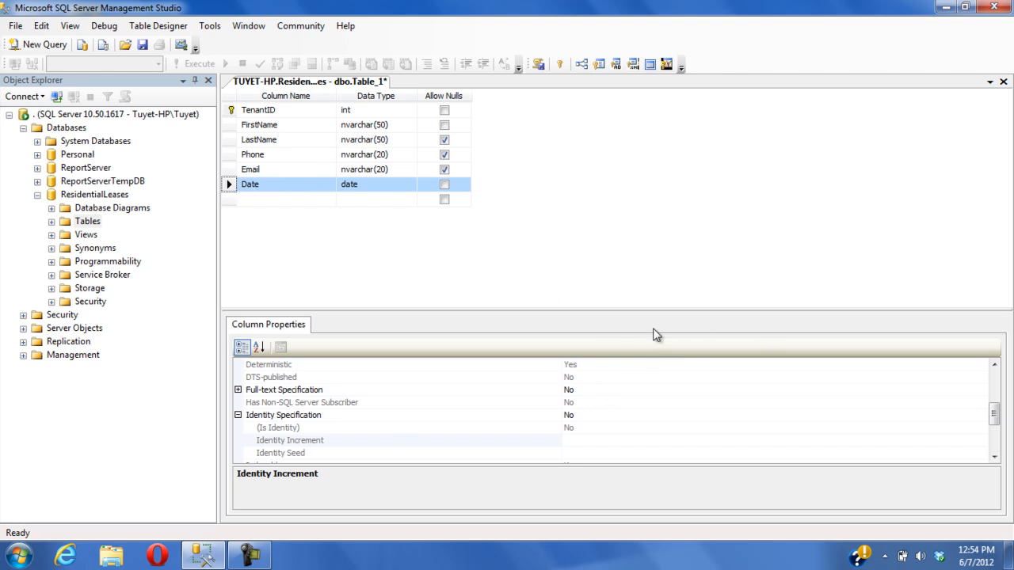
click(995, 419)
drag(995, 418, 992, 366)
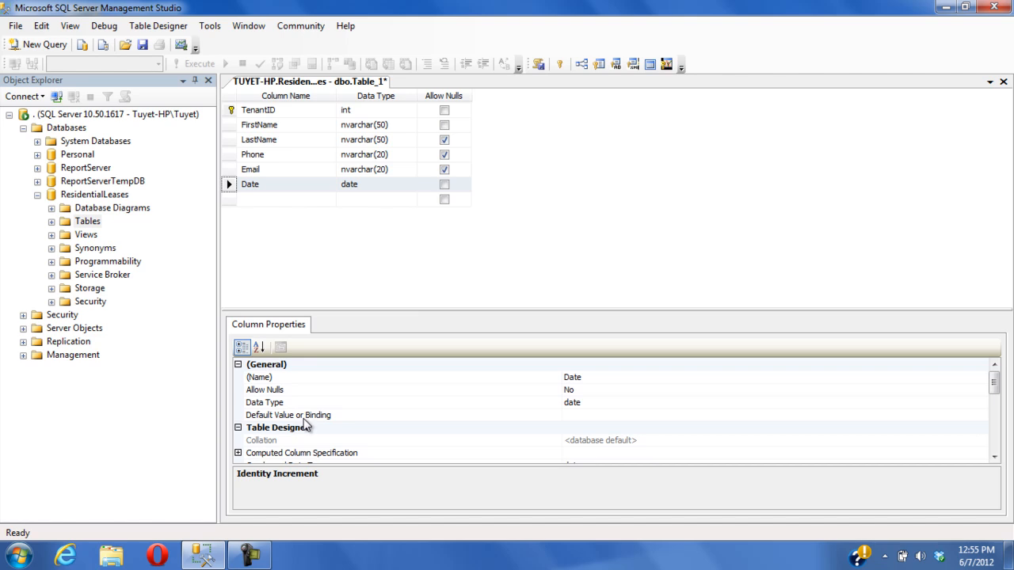
click(592, 415)
text(getdate())
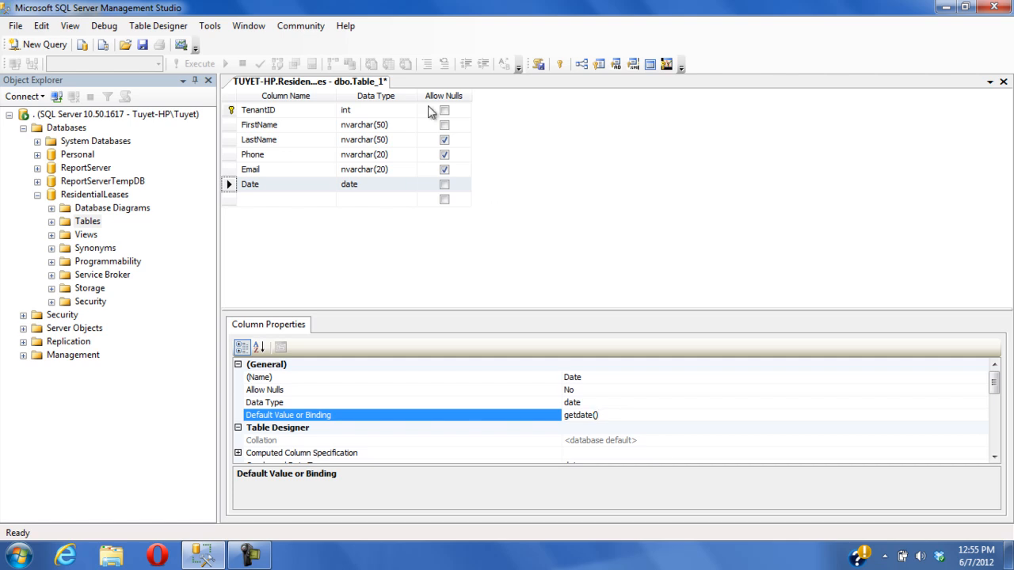
Save the new table with the name Tenant
right_click(371, 84)
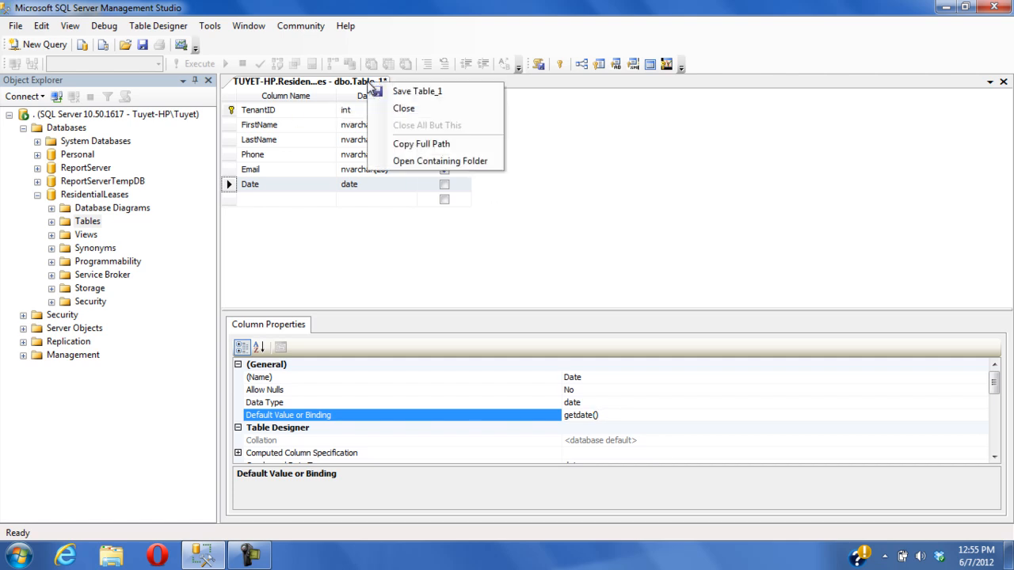
click(551, 278)
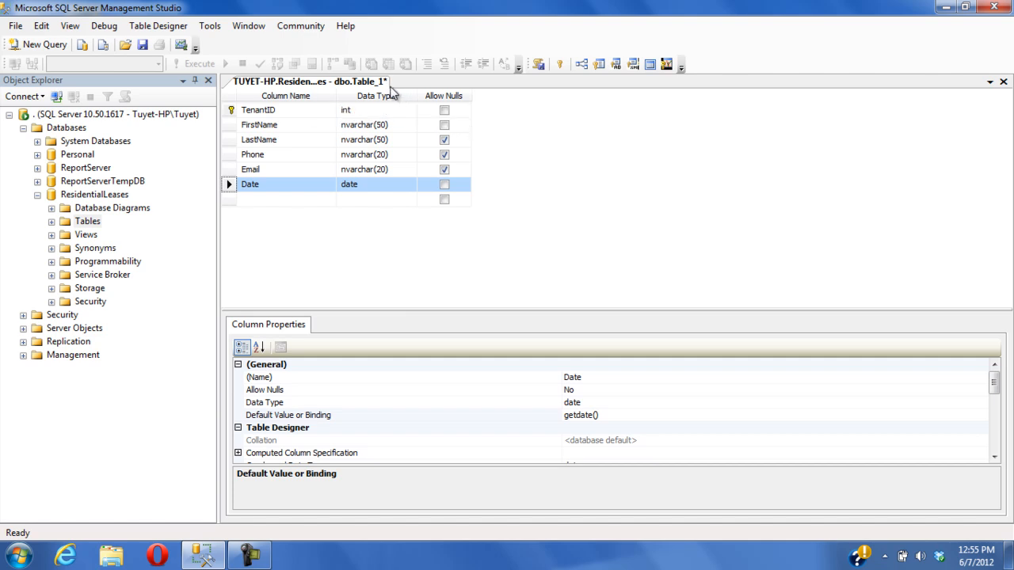
right_click(373, 86)
click(399, 94)
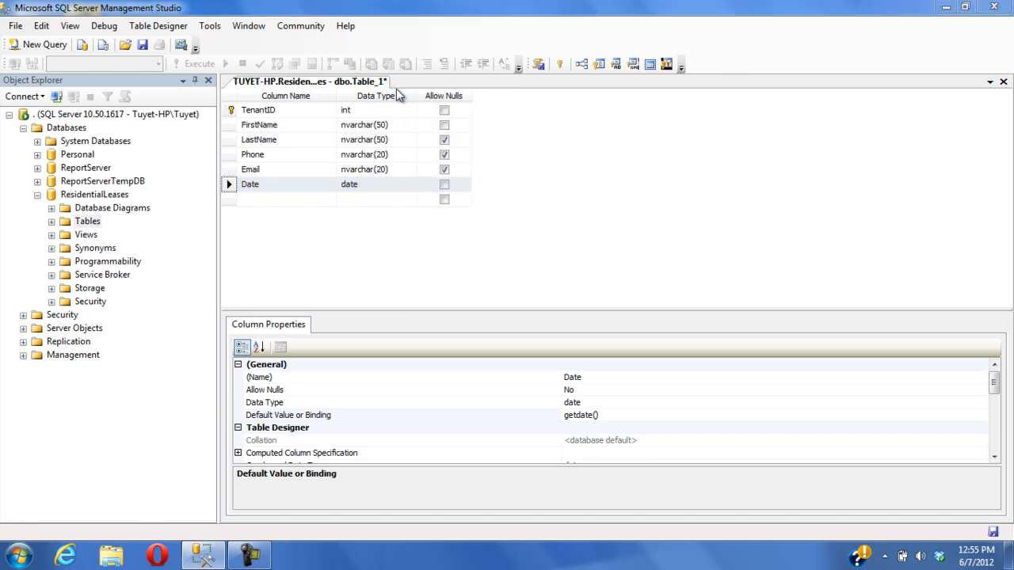
text(Tenant)
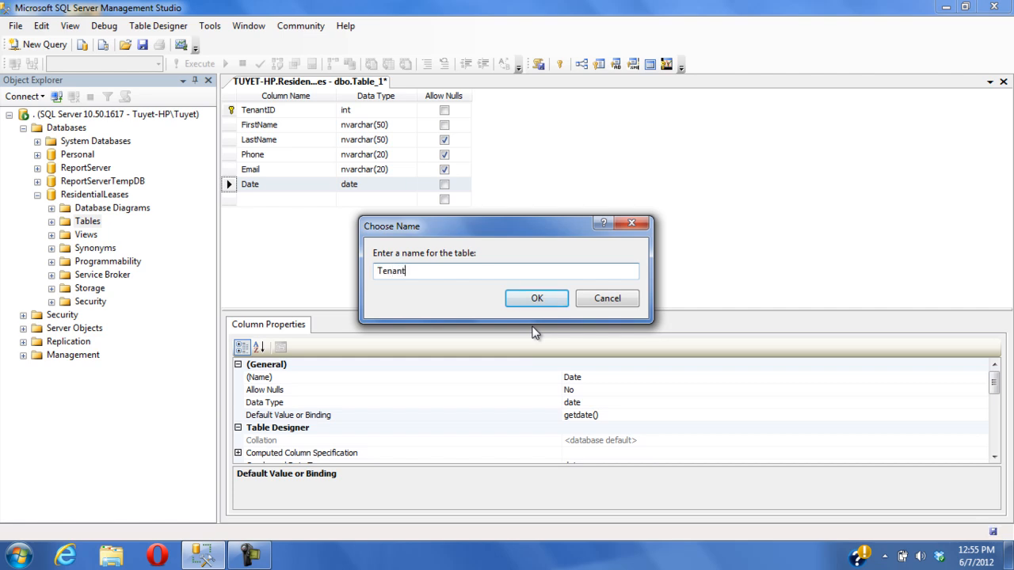
click(538, 303)
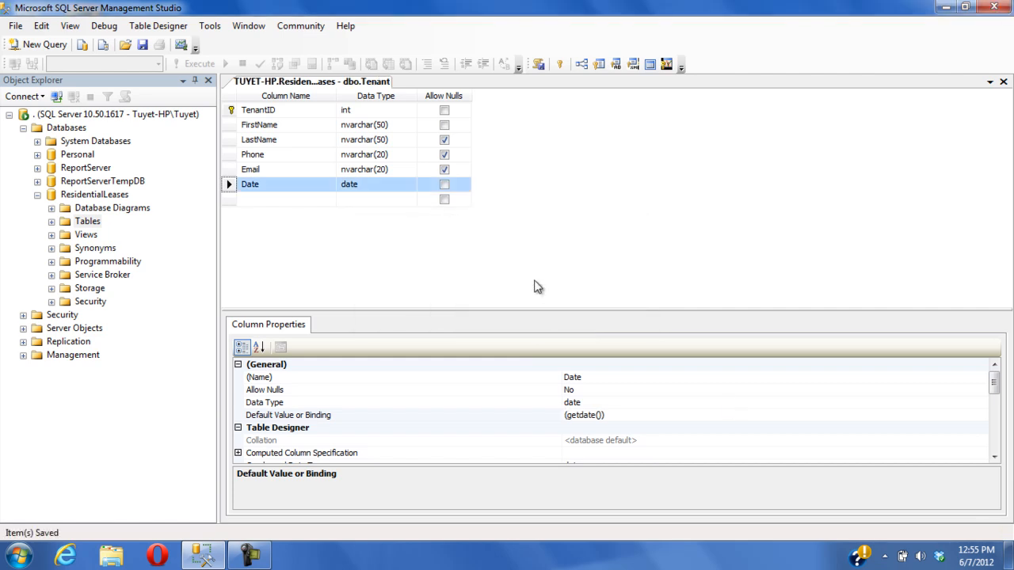
Close the table designer and expand the database's Tables folder
right_click(374, 80)
click(413, 108)
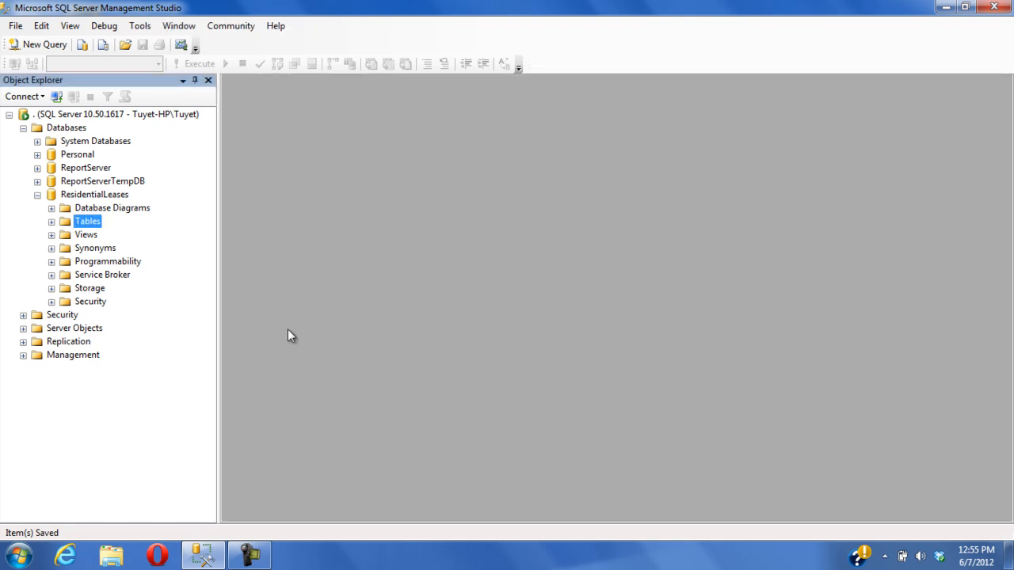
click(51, 222)
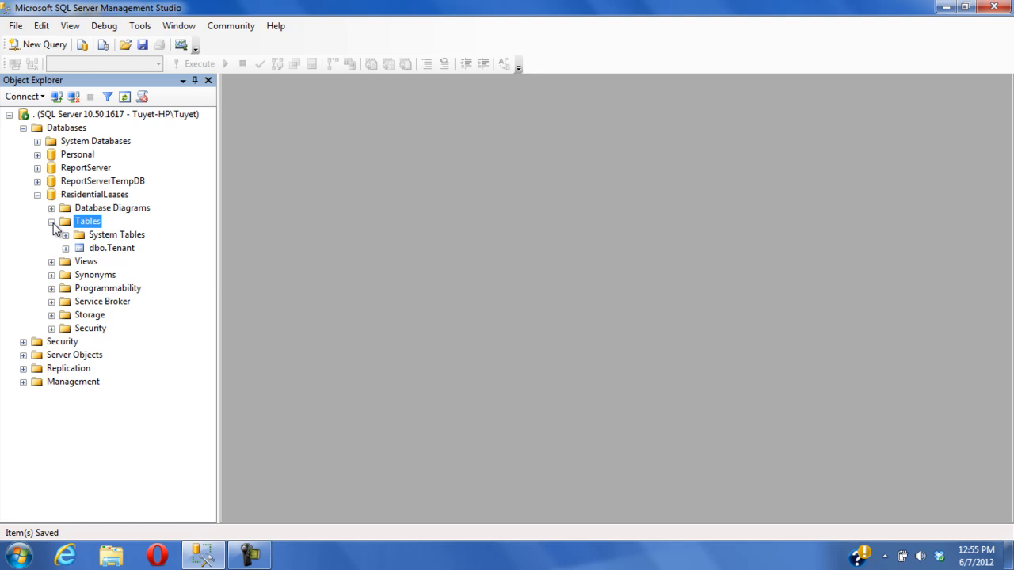
Open the Tenant table's rows for editing and enter a tenant's first name and last name in the first row
right_click(118, 252)
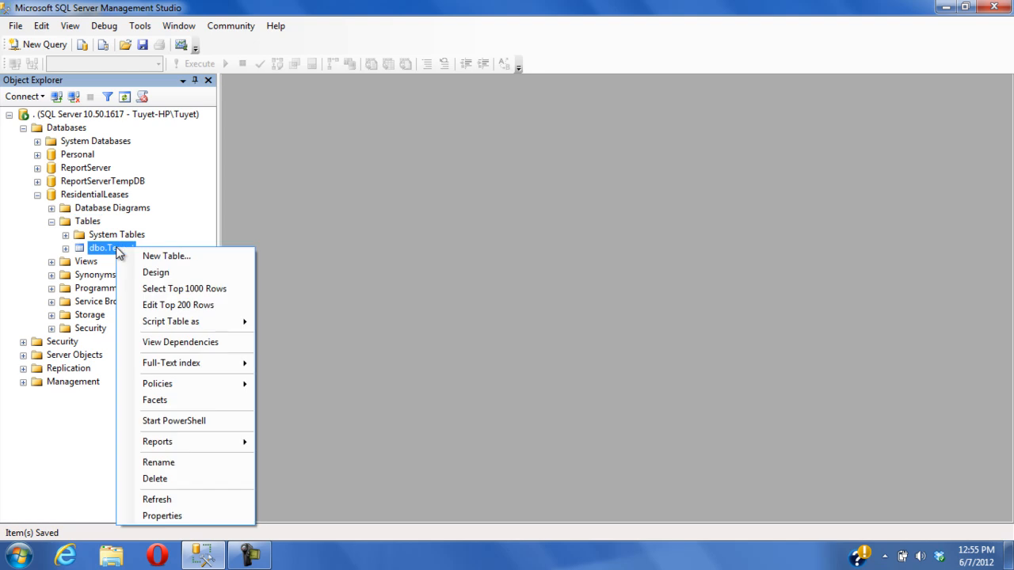
click(182, 308)
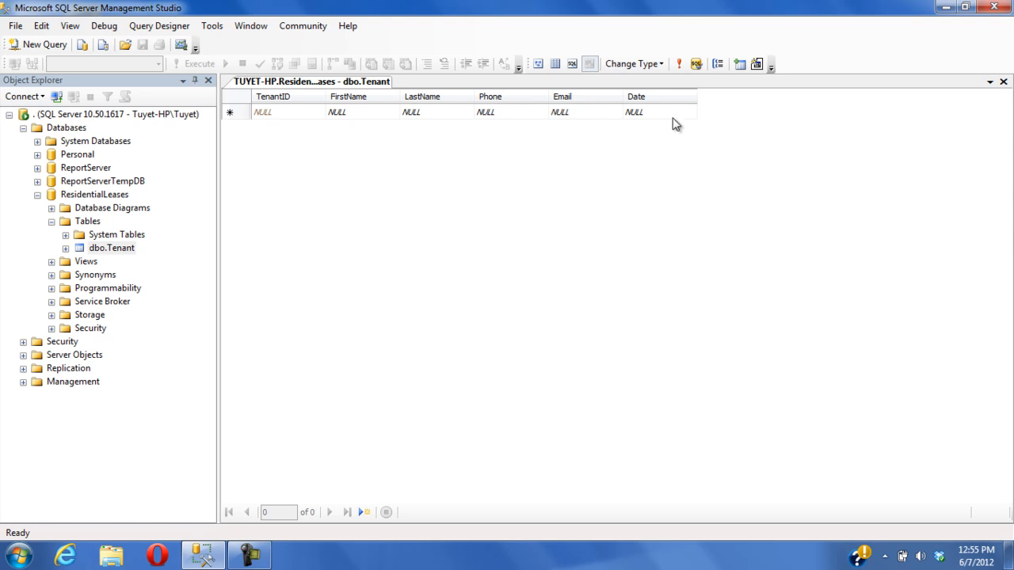
click(369, 113)
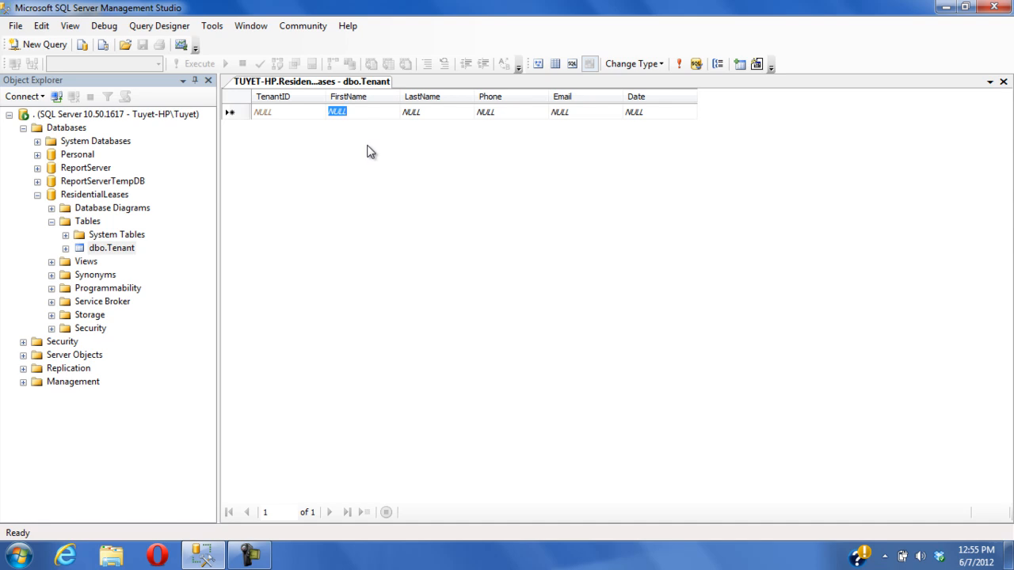
text(John)
key(Tab)
text(Smit)
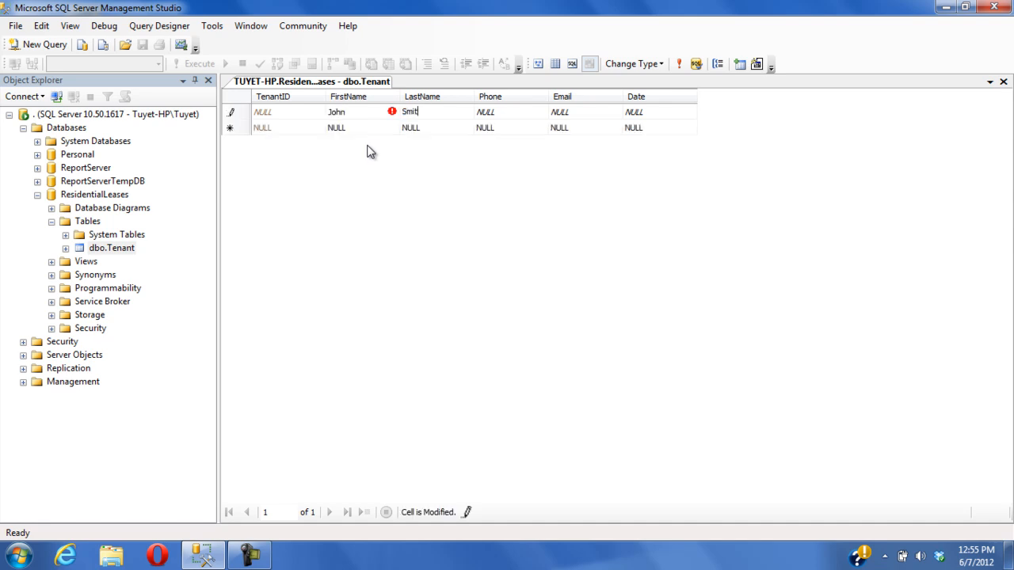
key(Tab)
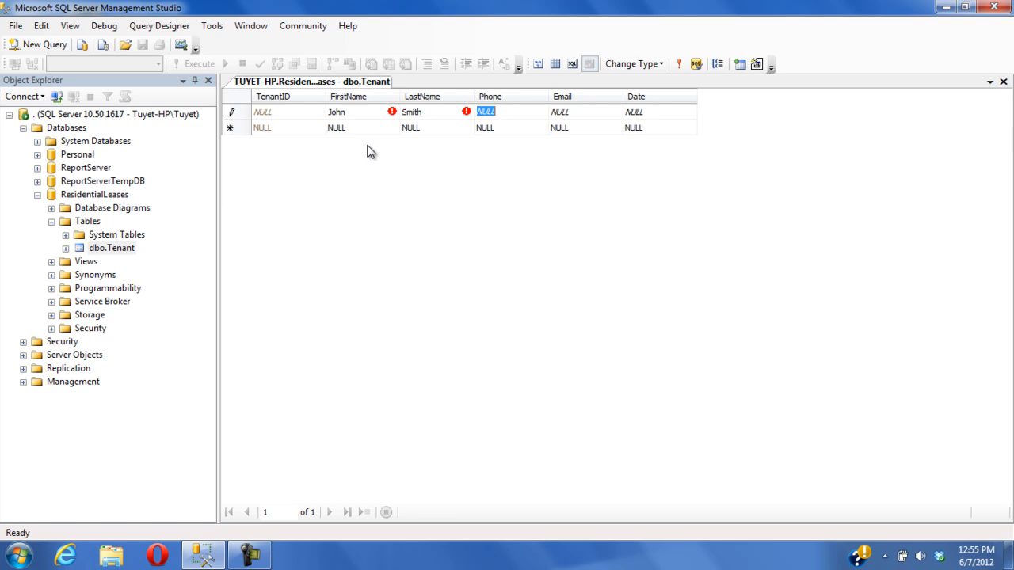
Enter the tenant's phone number and e-mail address, then commit the new row
text(610-555-555)
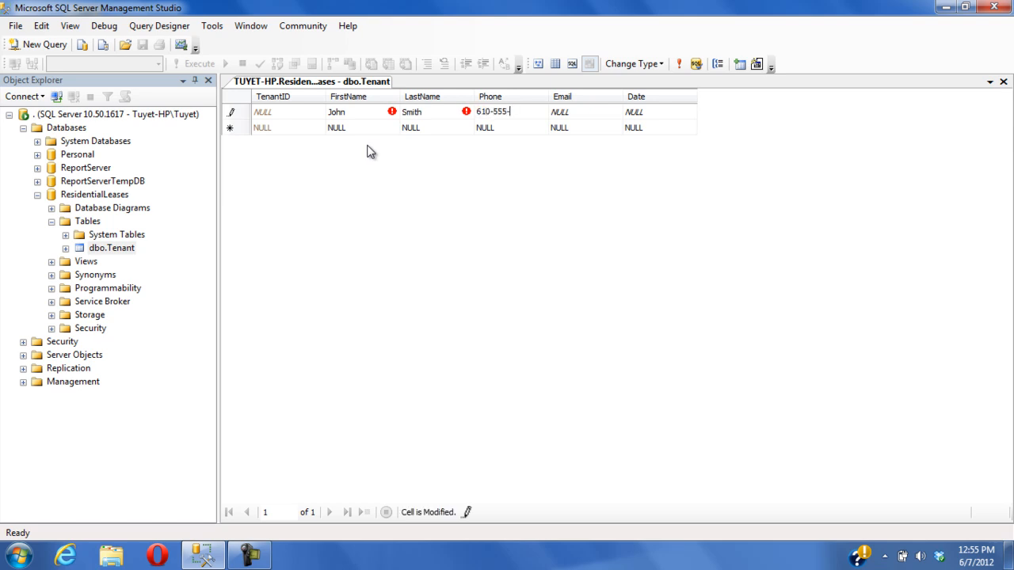
key(BackSpace)
key(BackSpace)
text(9595)
key(Tab)
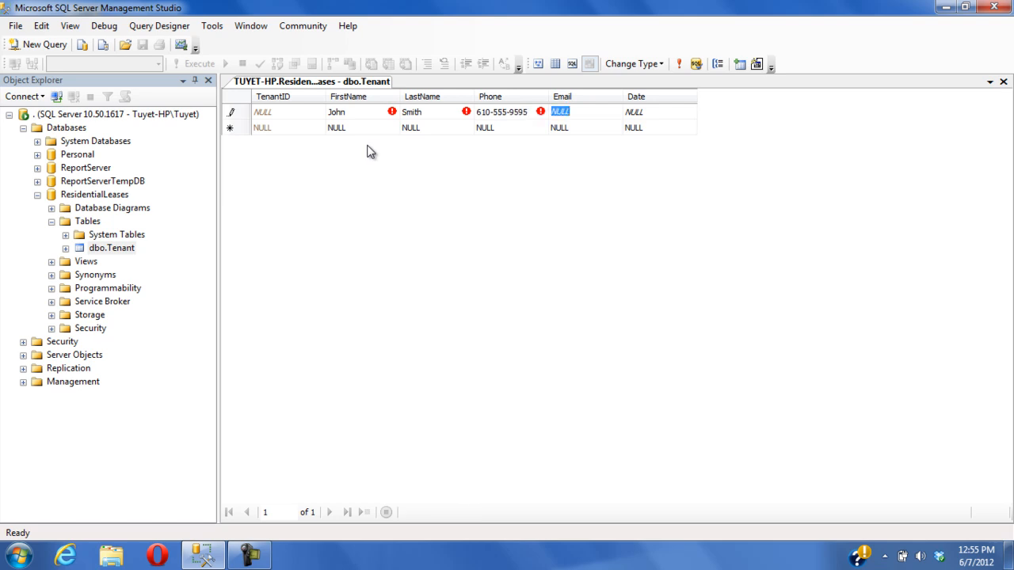
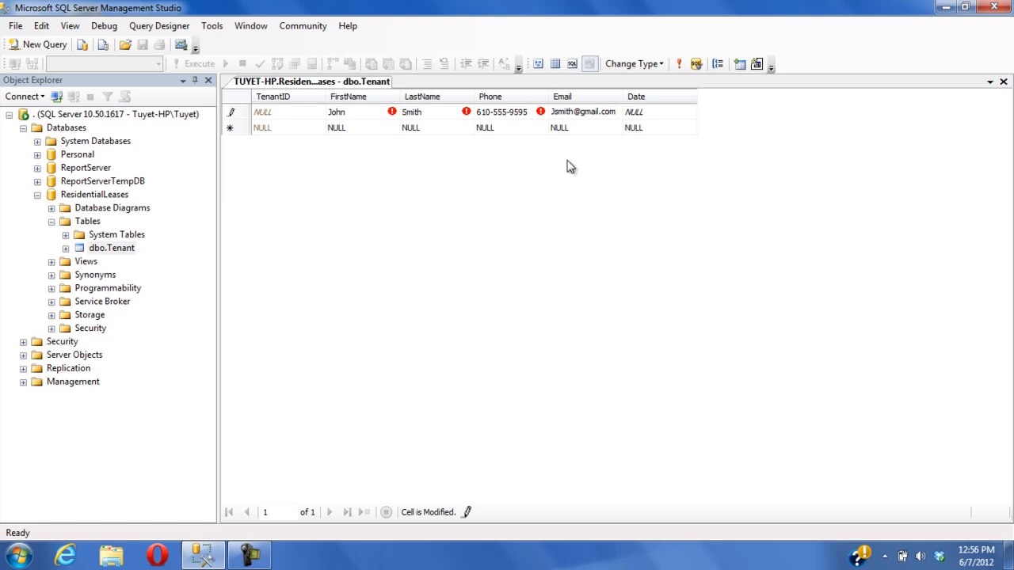
key(Return)
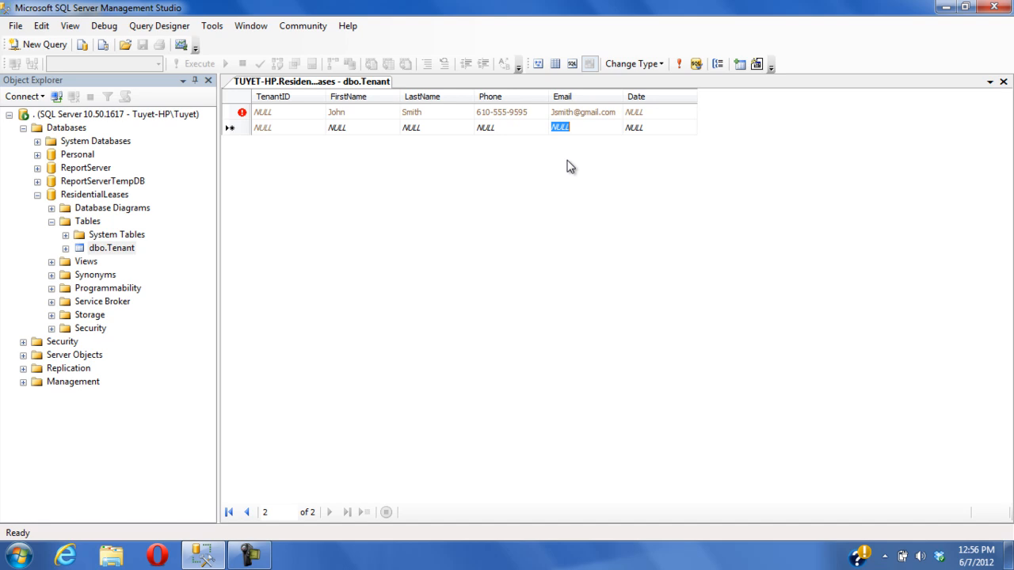
Close the row editor and run a query selecting the top 1000 rows of the Tenant table
right_click(357, 79)
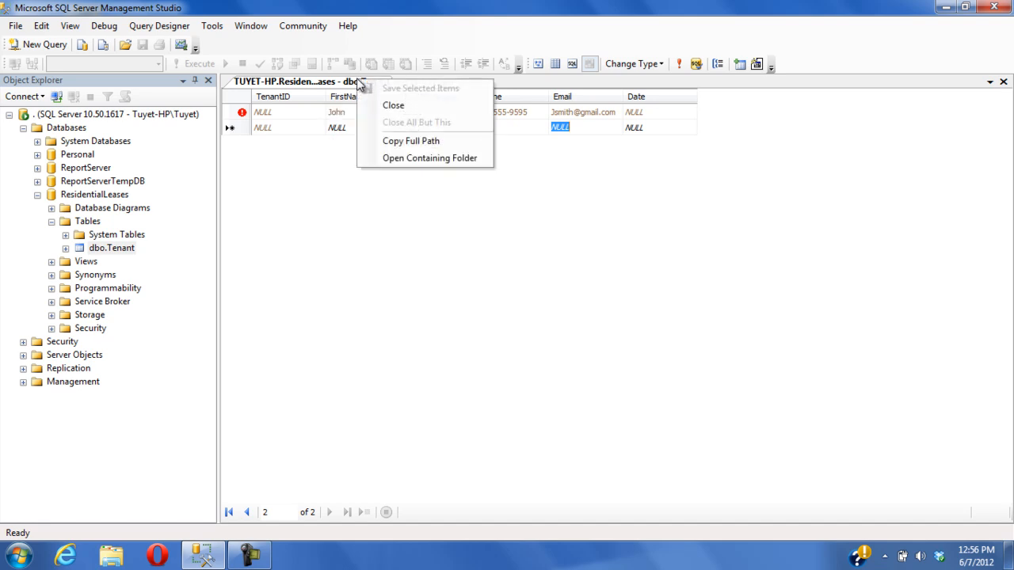
click(393, 106)
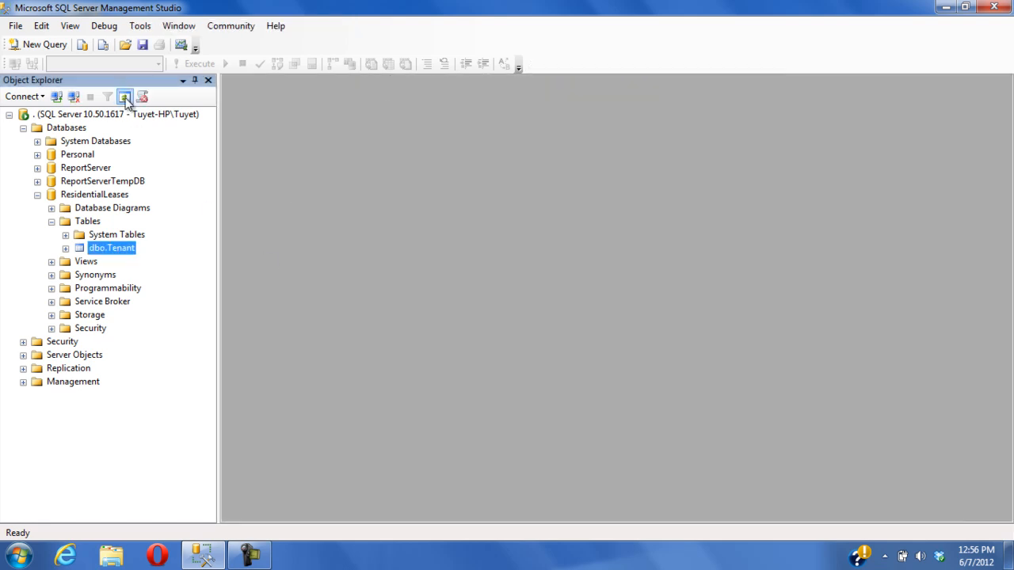
right_click(125, 250)
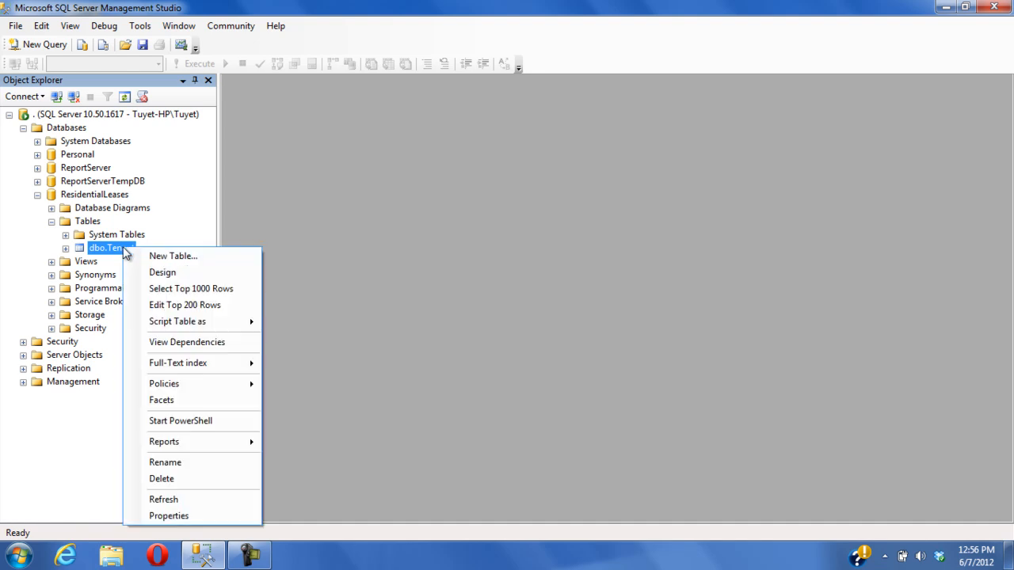
click(182, 290)
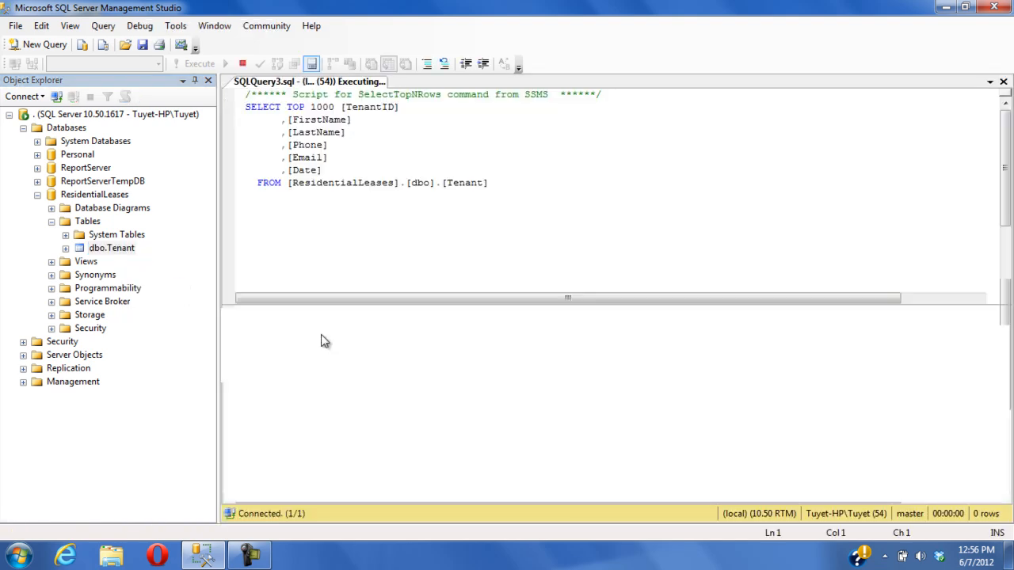